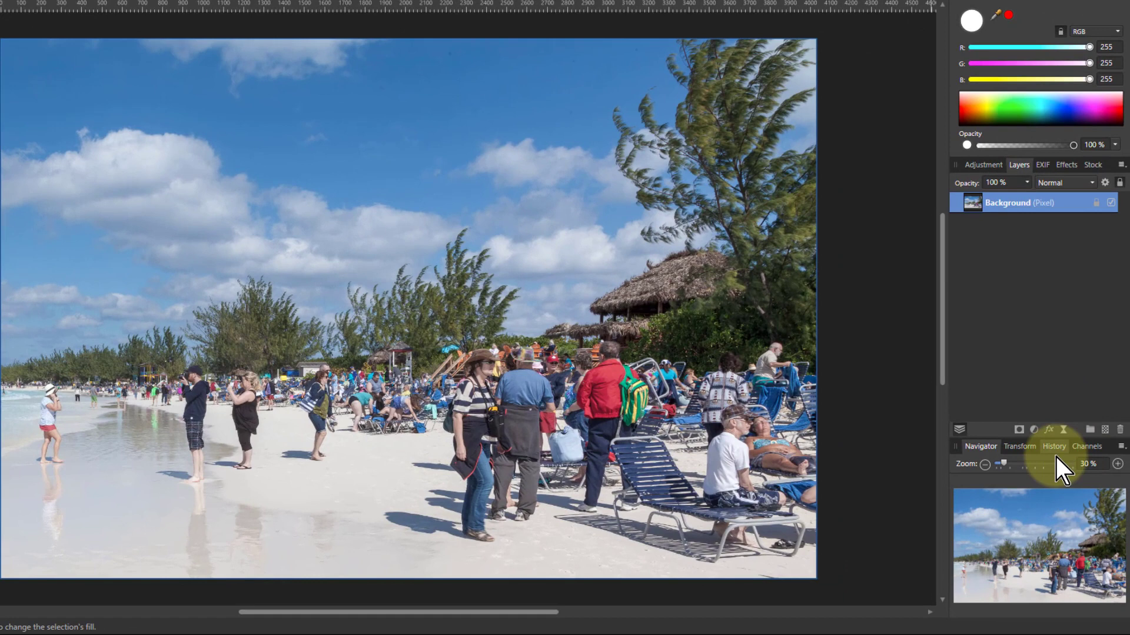
Step: Add a Curves adjustment to the Background layer and pull its midpoint down to darken midtones
click(1034, 430)
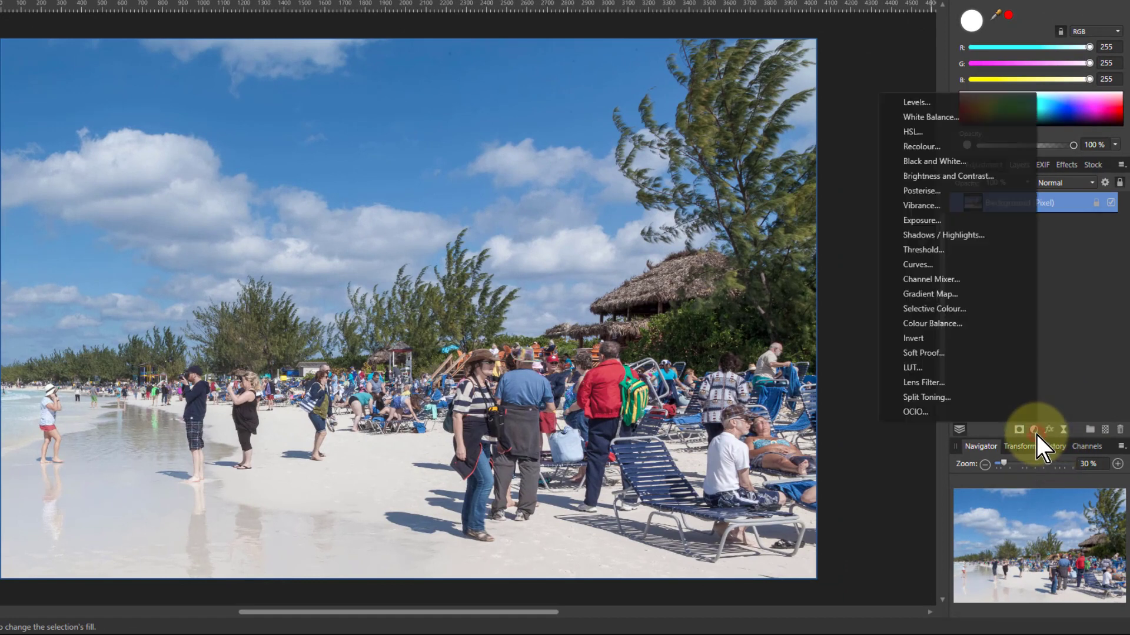
click(950, 265)
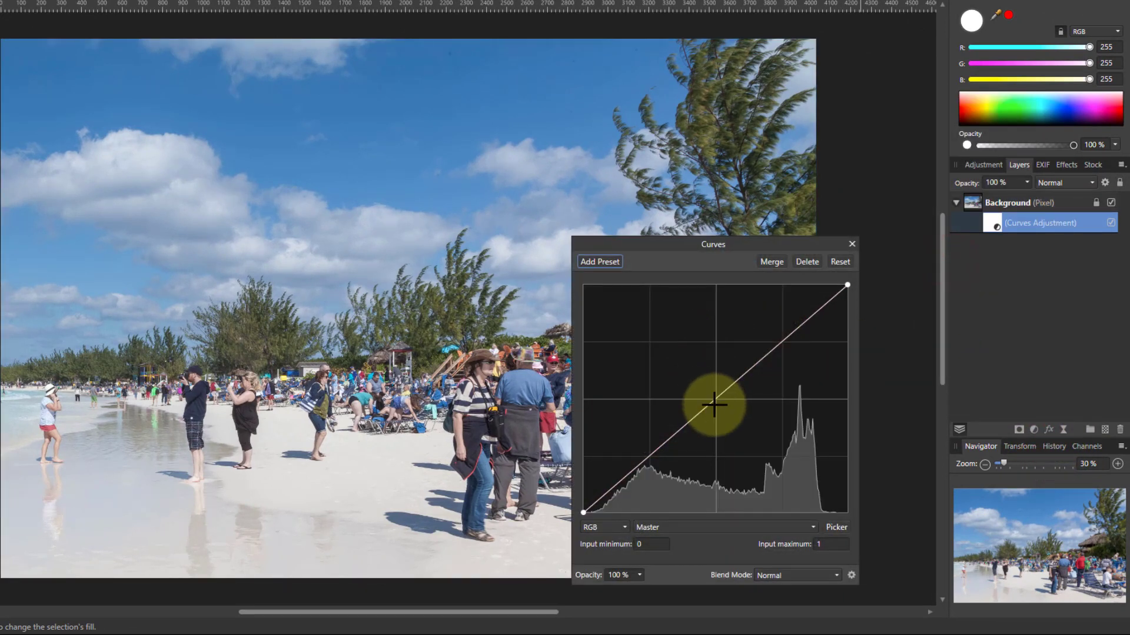
drag(715, 399, 729, 421)
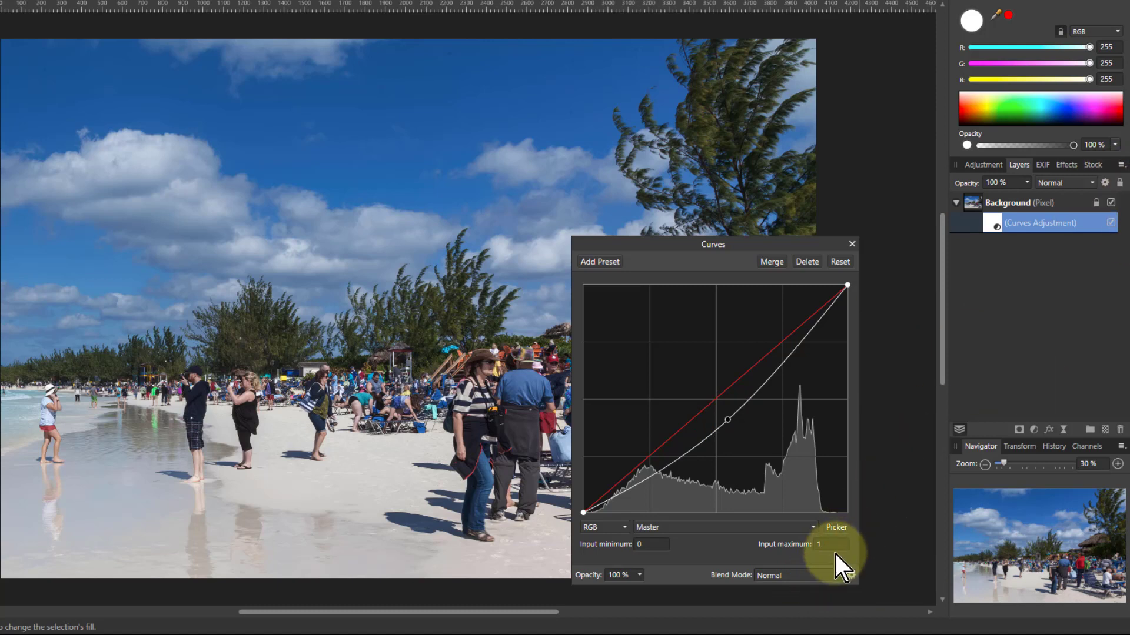
Step: Shape the Curves source layer blend range into a triangle fading to 0% at darks and lights
click(852, 573)
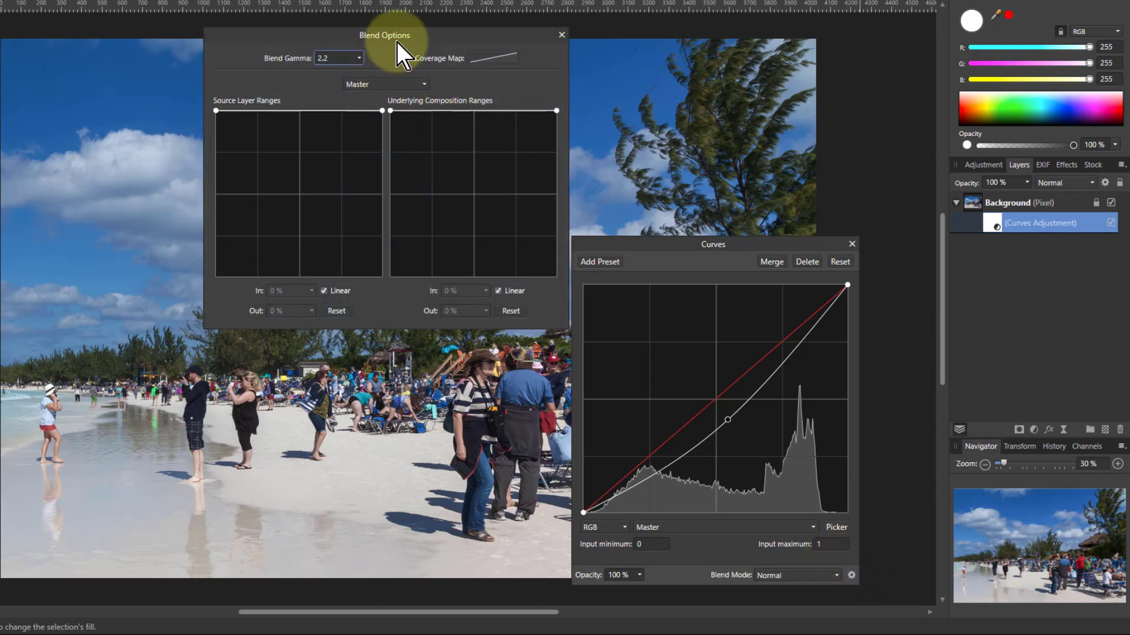
drag(431, 39, 936, 29)
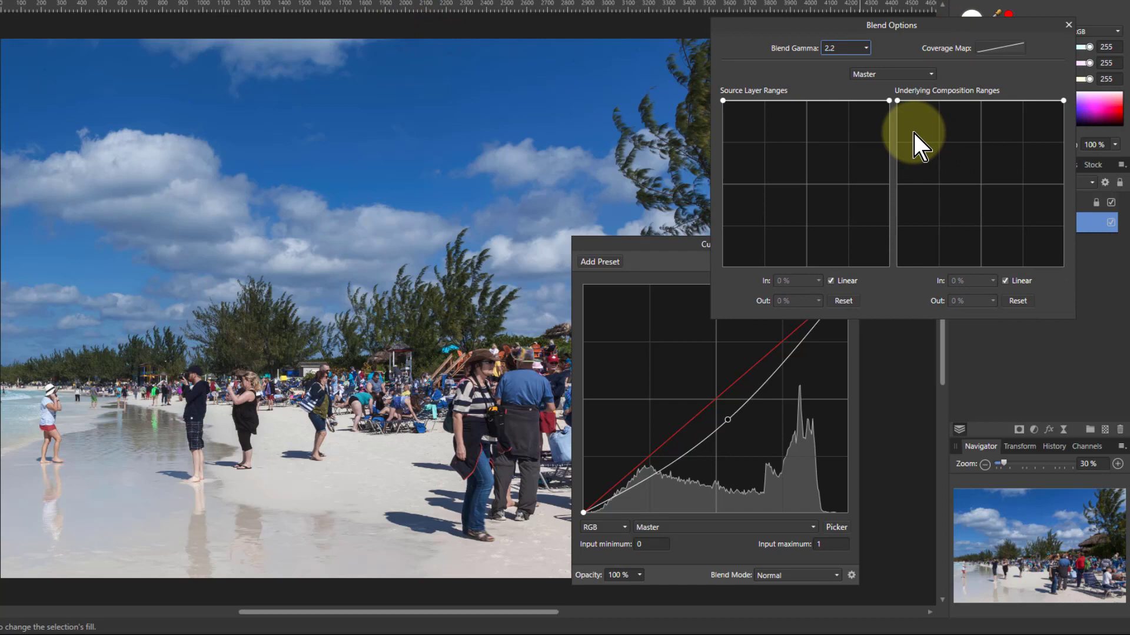
click(806, 99)
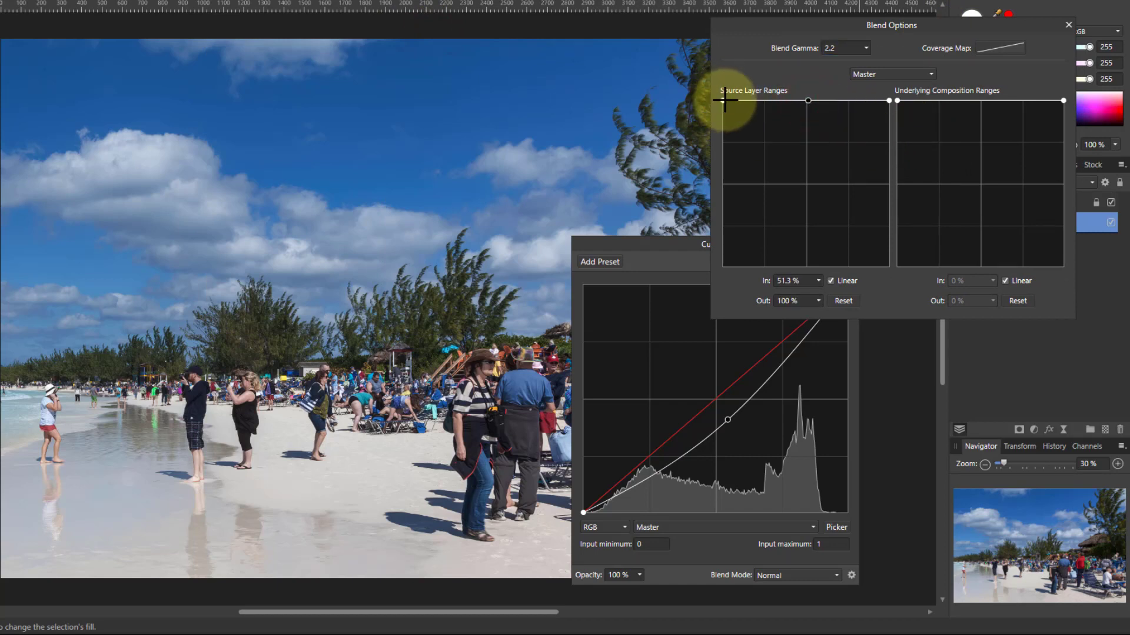
drag(723, 99, 721, 277)
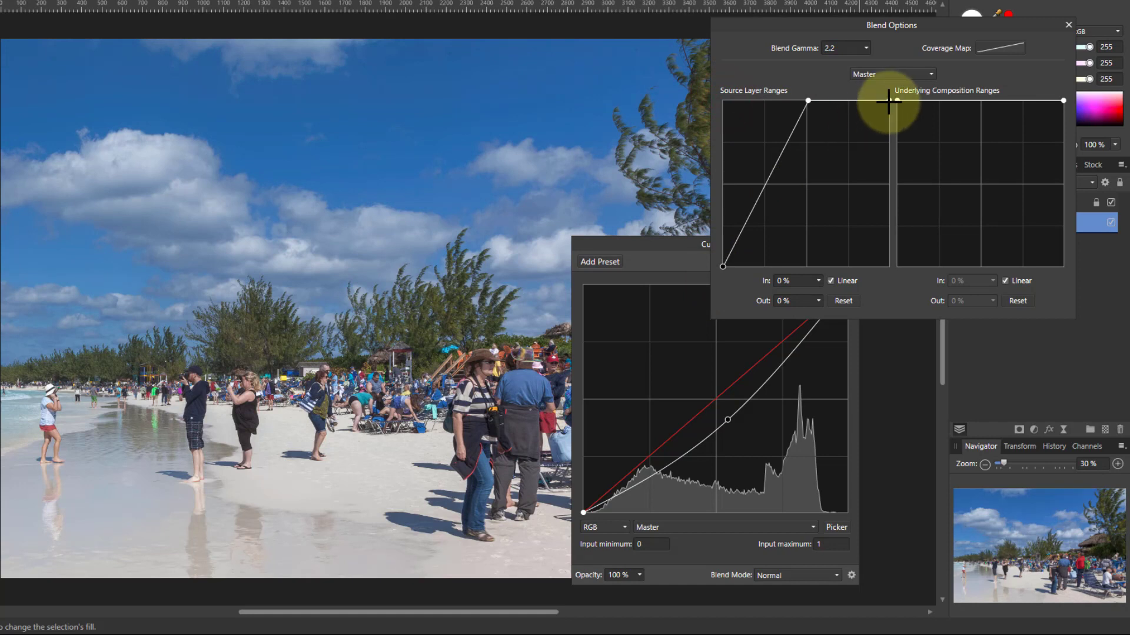
drag(889, 101, 891, 280)
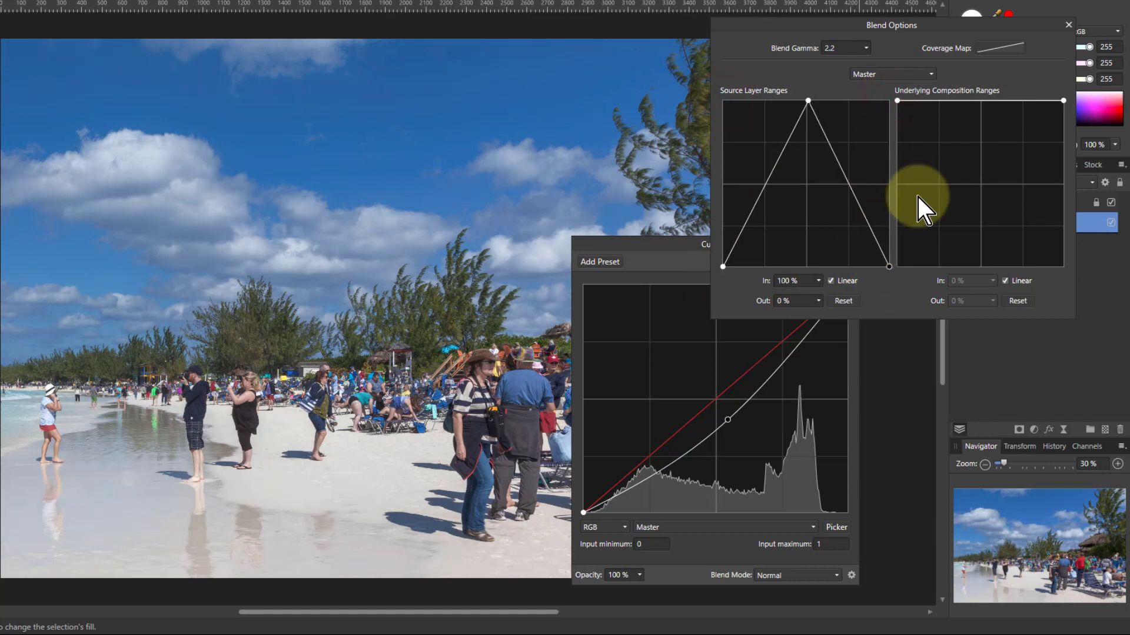
Step: Shape the underlying composition range into a triangle fading to 0% at both extremes
click(983, 101)
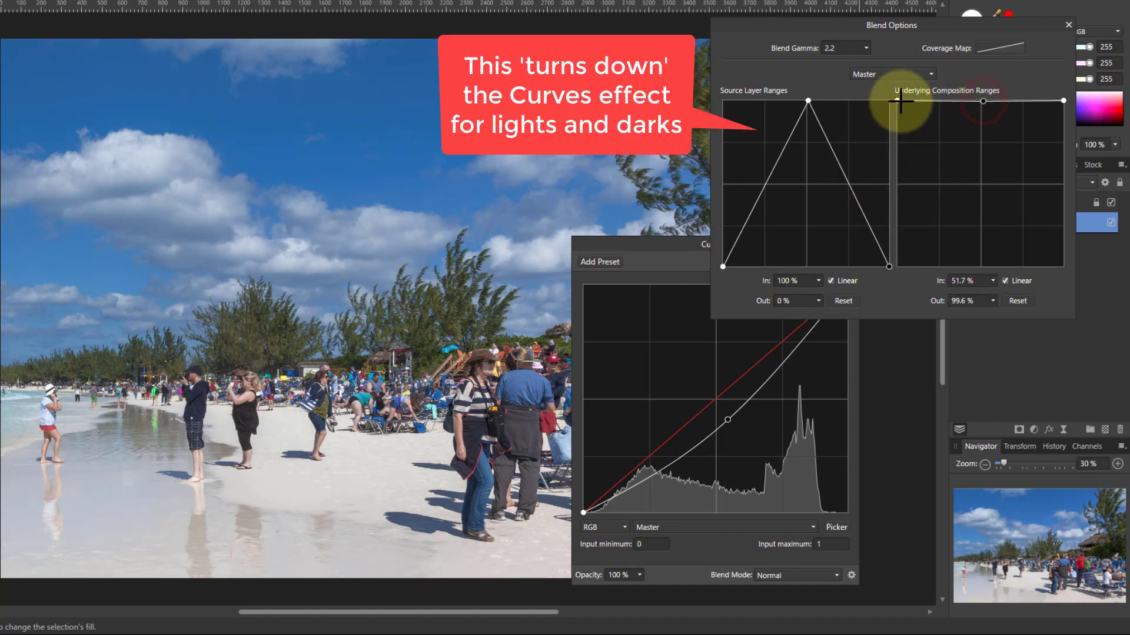
drag(900, 101, 898, 266)
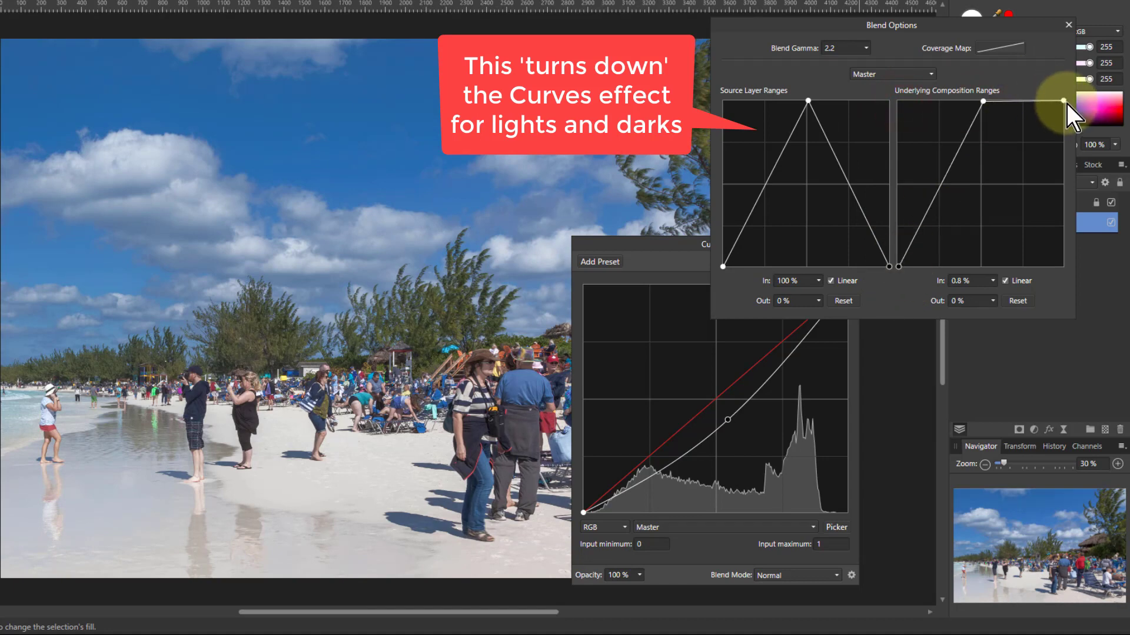
drag(1063, 102, 1050, 271)
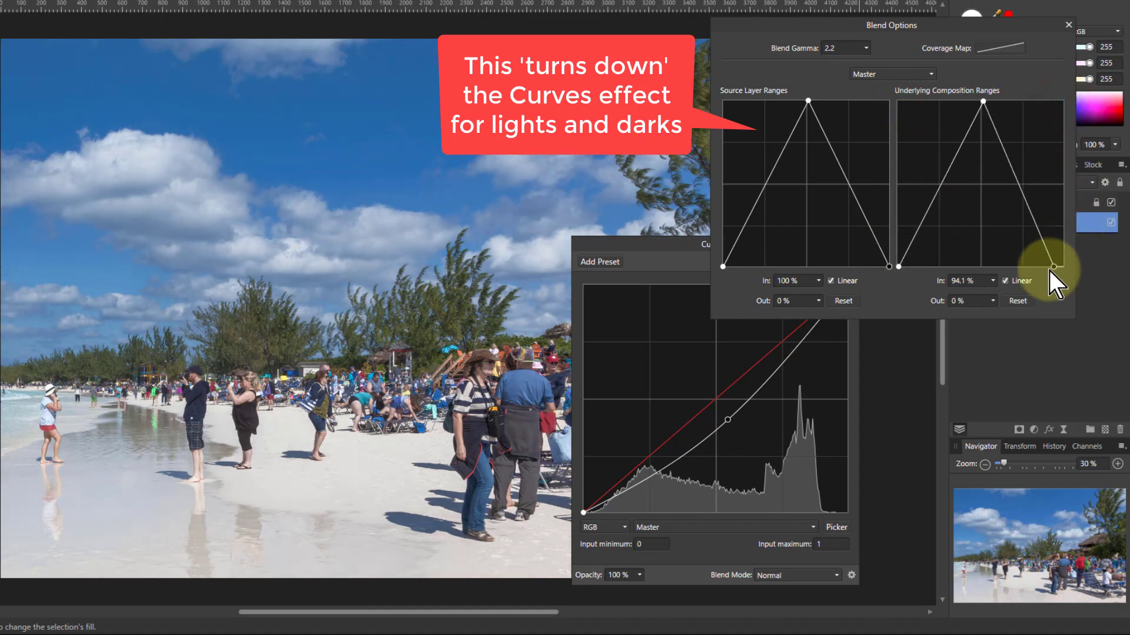
Step: Fine-tune the Curves midpoint after trying brighter and darker midtones
click(725, 420)
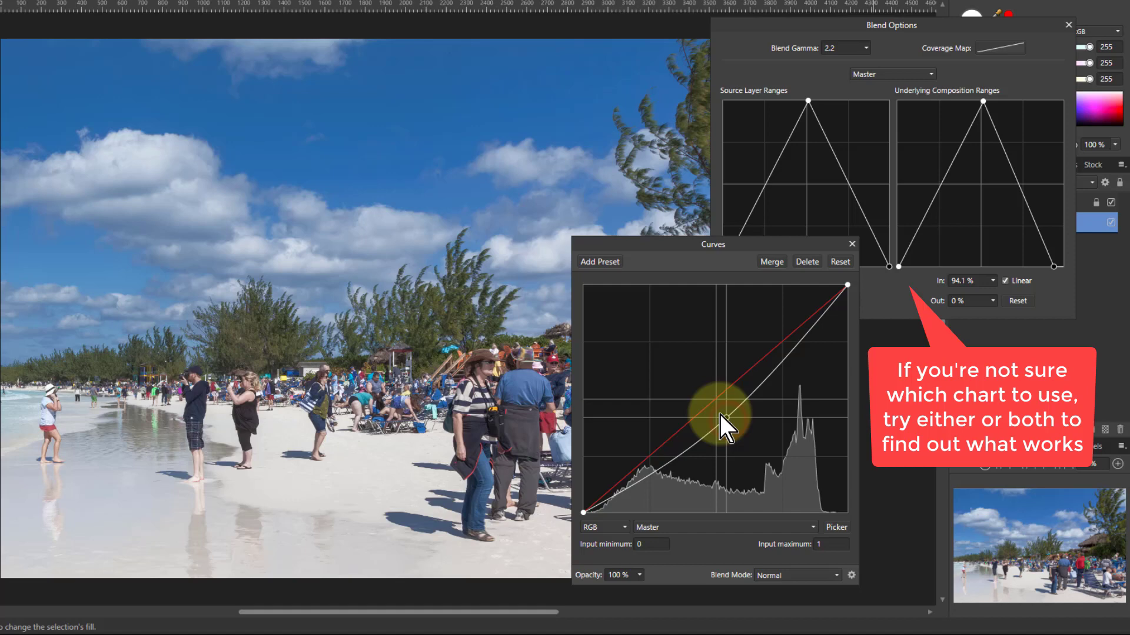
mouse_move(719, 415)
mouse_down()
mouse_move(701, 393)
mouse_move(747, 429)
mouse_move(721, 392)
mouse_move(758, 424)
mouse_move(727, 423)
mouse_move(705, 395)
mouse_move(726, 417)
mouse_up()
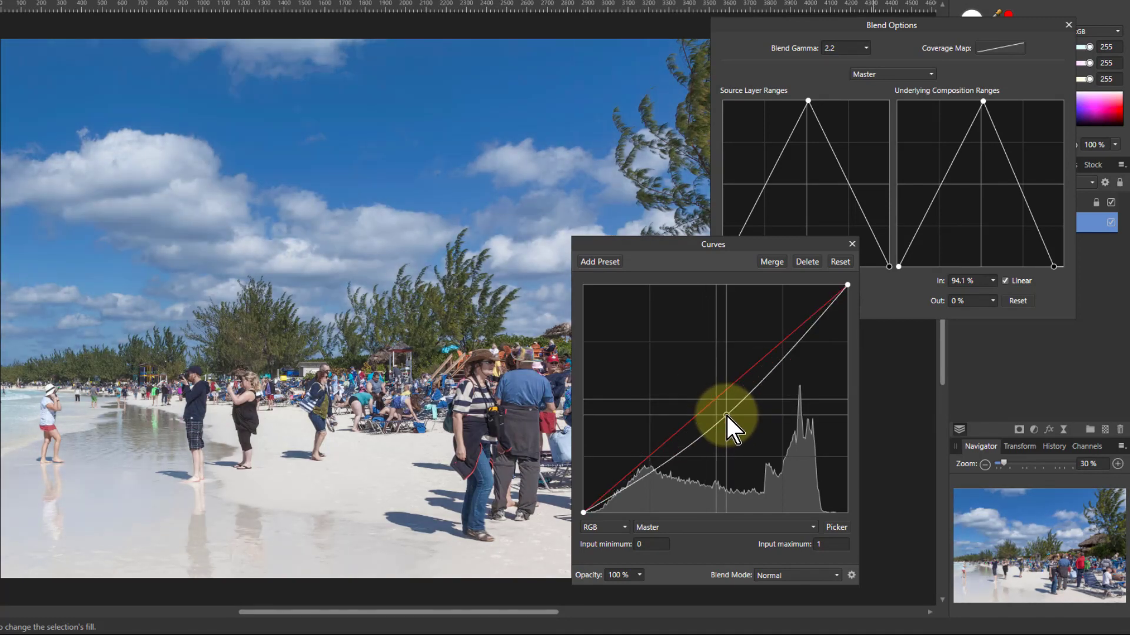
drag(726, 416, 730, 415)
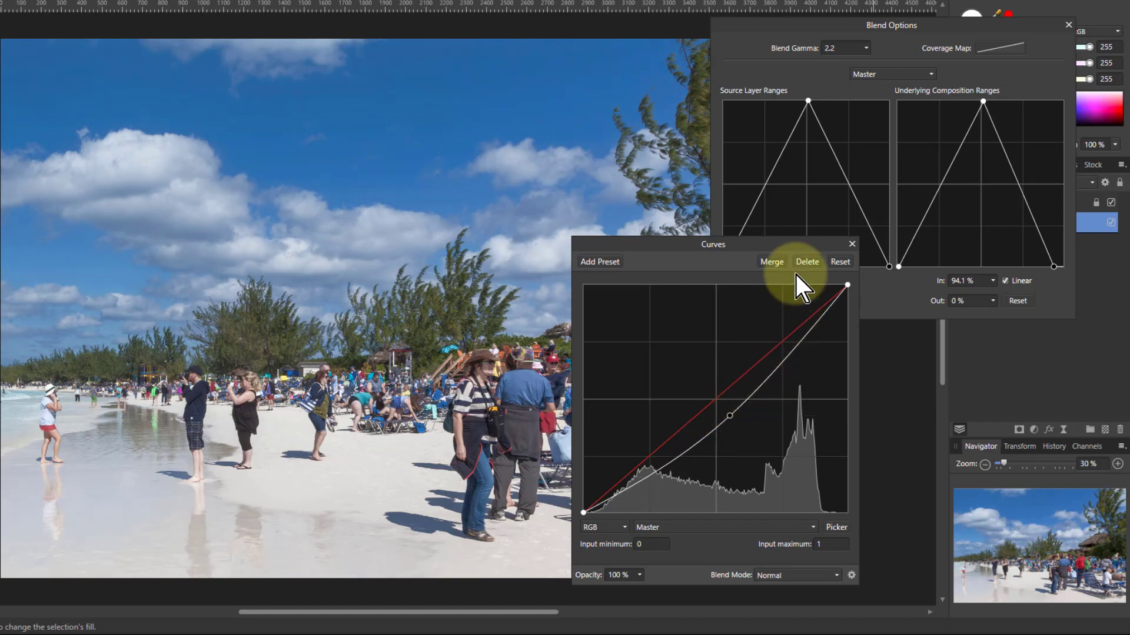
Step: Delete the Curves adjustment, duplicate the Background with Ctrl+J, and hide the lower copy
click(807, 262)
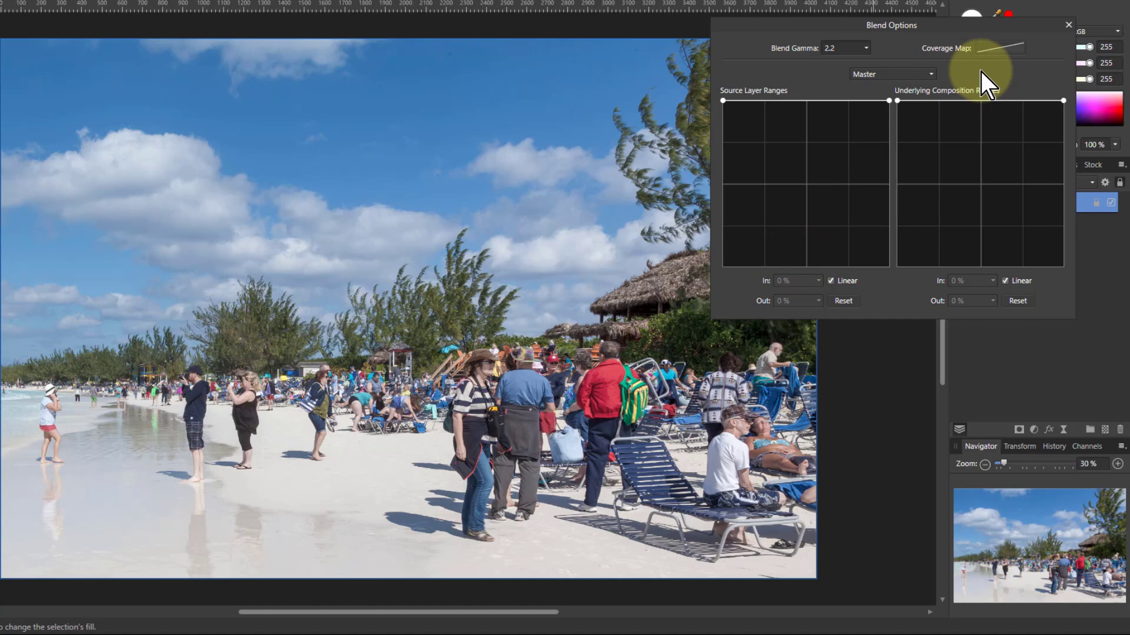
click(1068, 25)
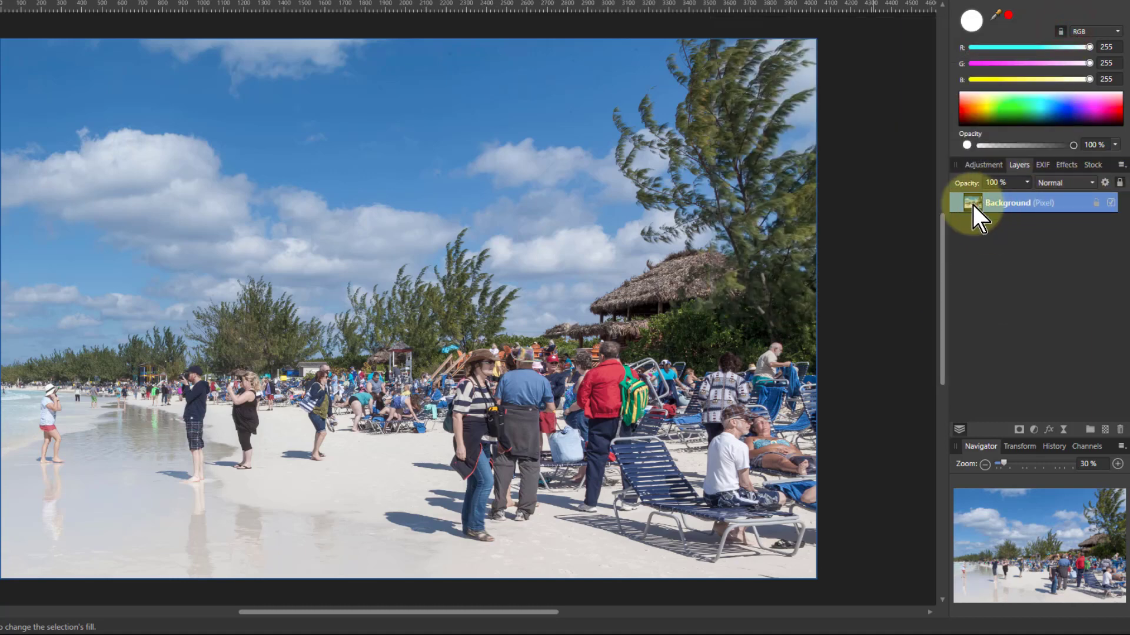
key(ctrl+j)
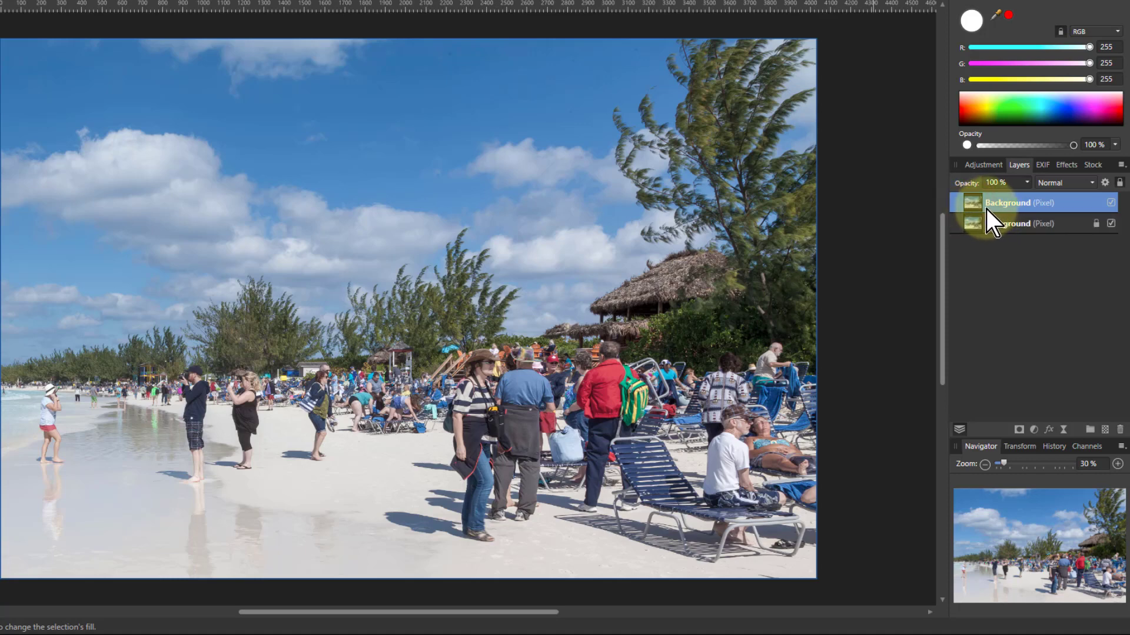
click(1111, 224)
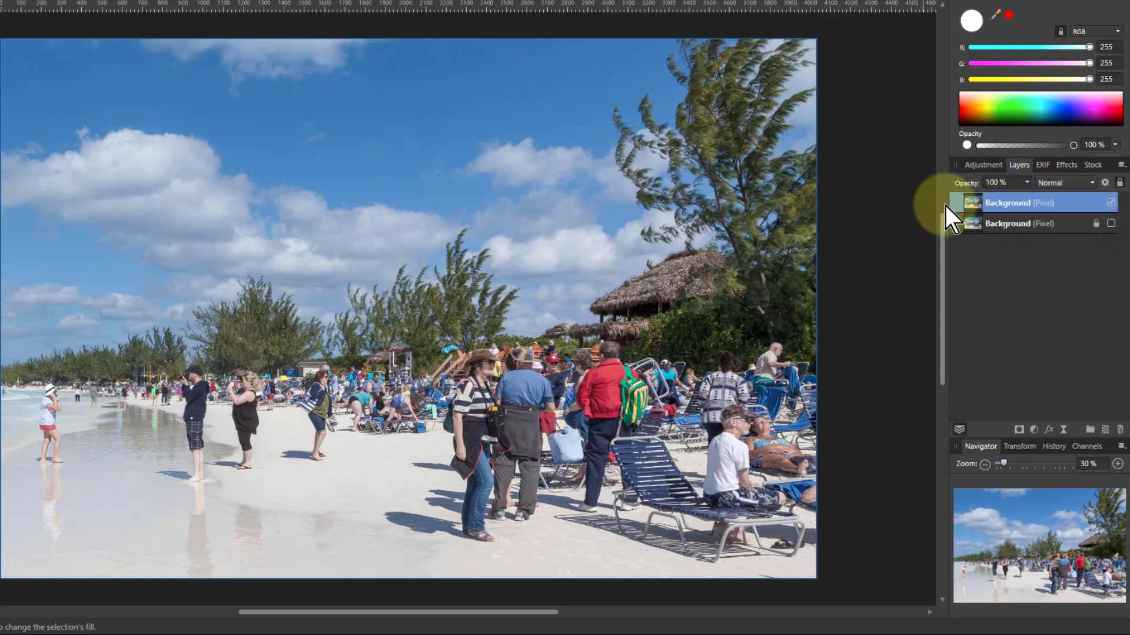
Step: Add a midpoint to the top copy's source blend range and drag it to zero, making midtones transparent
click(1105, 183)
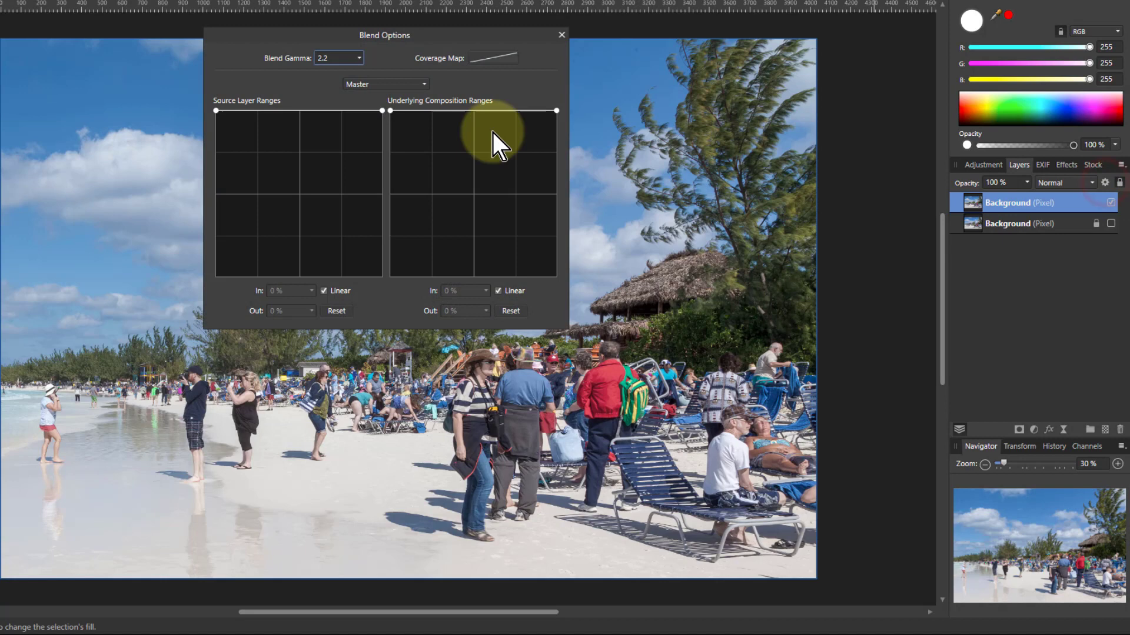
drag(451, 39, 967, 276)
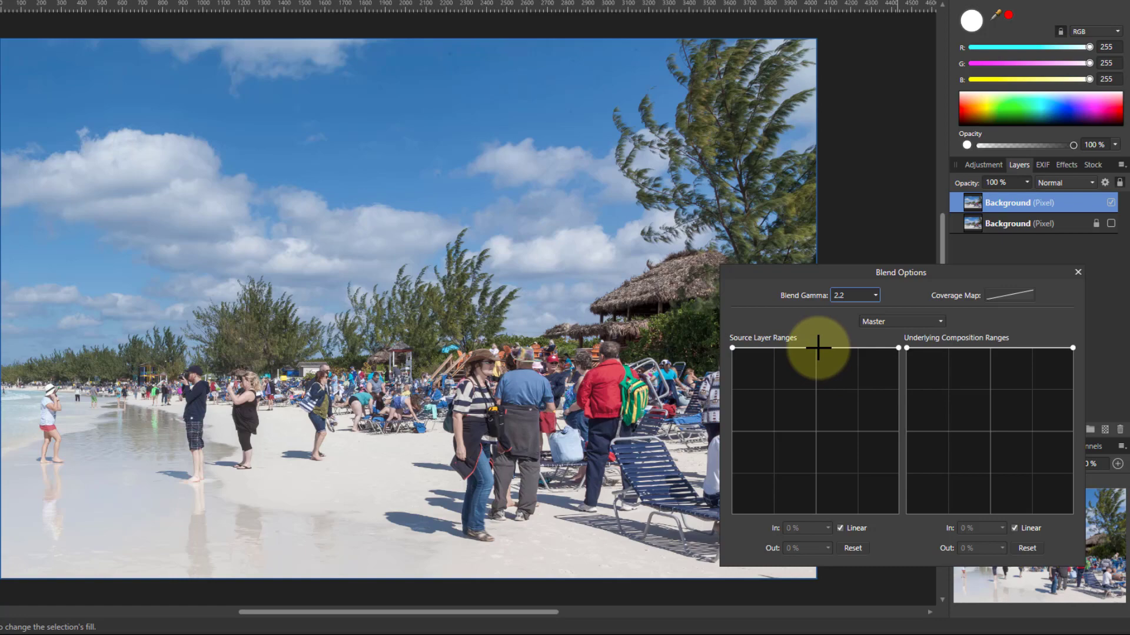
click(818, 349)
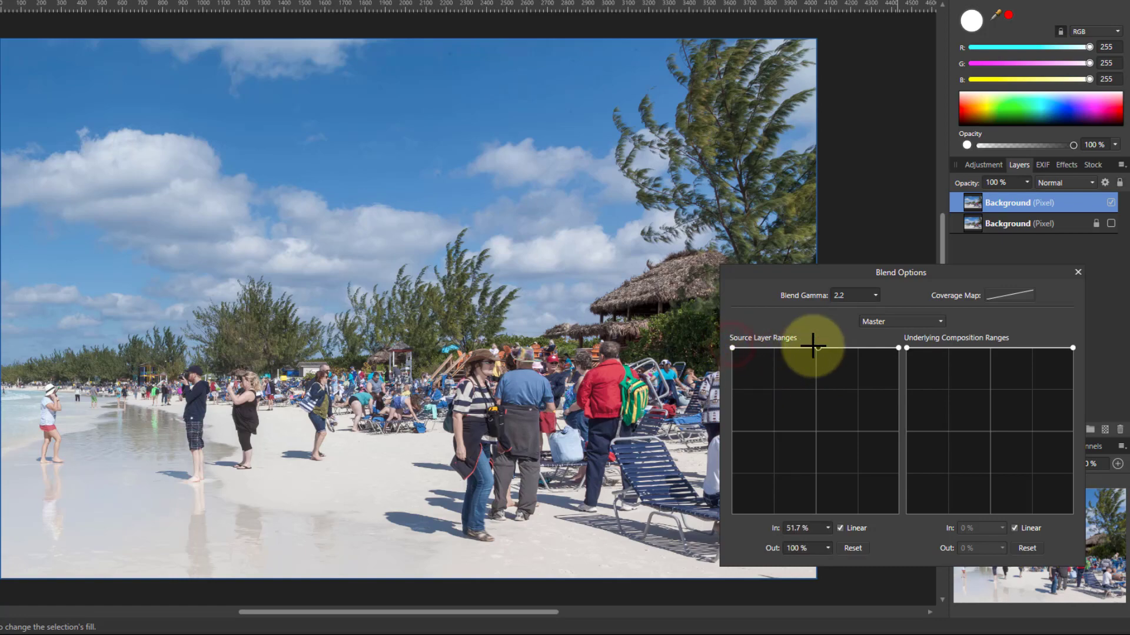
drag(818, 348, 815, 515)
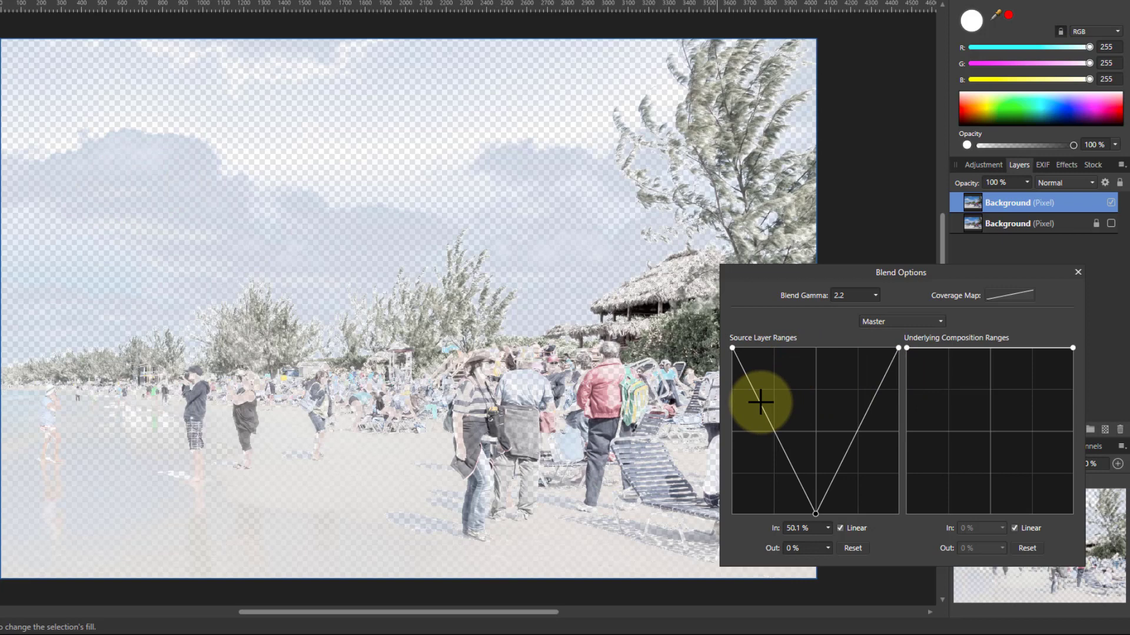
Step: Raise the range's dark and light sides, make the curve non-linear, and select the lower Background layer
drag(756, 391, 766, 349)
drag(882, 395, 869, 349)
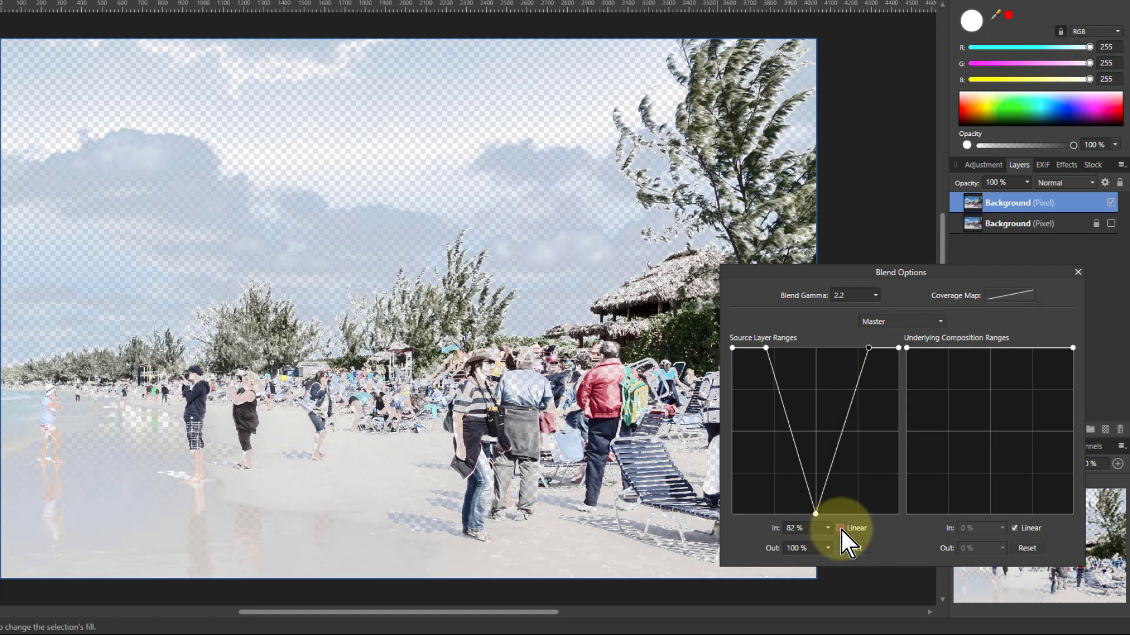
click(840, 528)
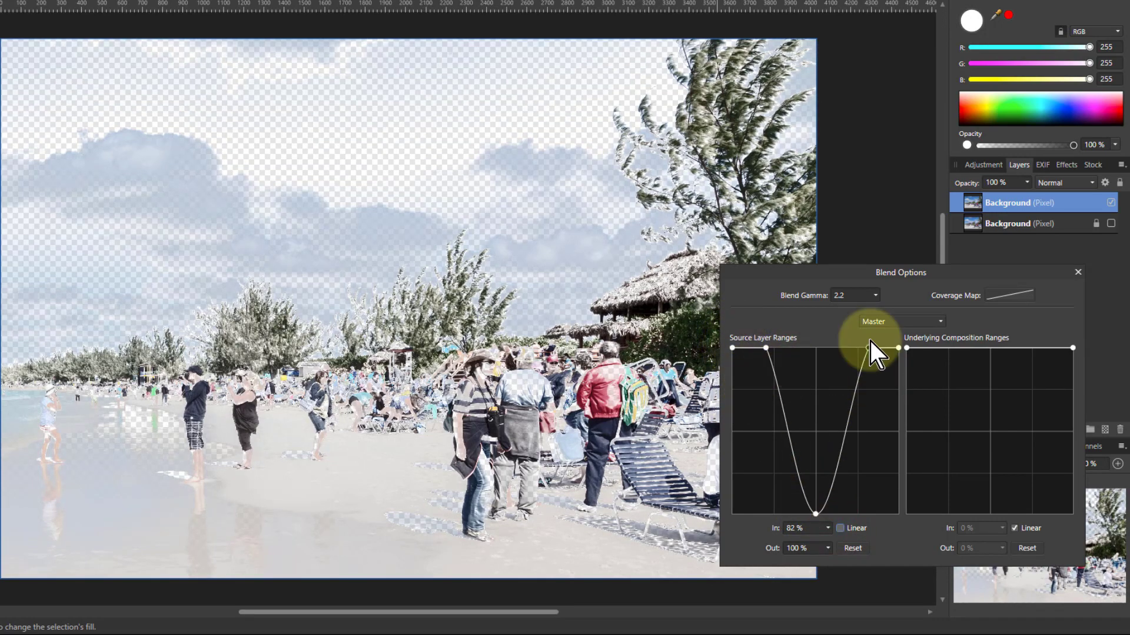
mouse_move(869, 348)
mouse_down()
mouse_move(849, 352)
mouse_move(895, 349)
mouse_move(863, 351)
mouse_up()
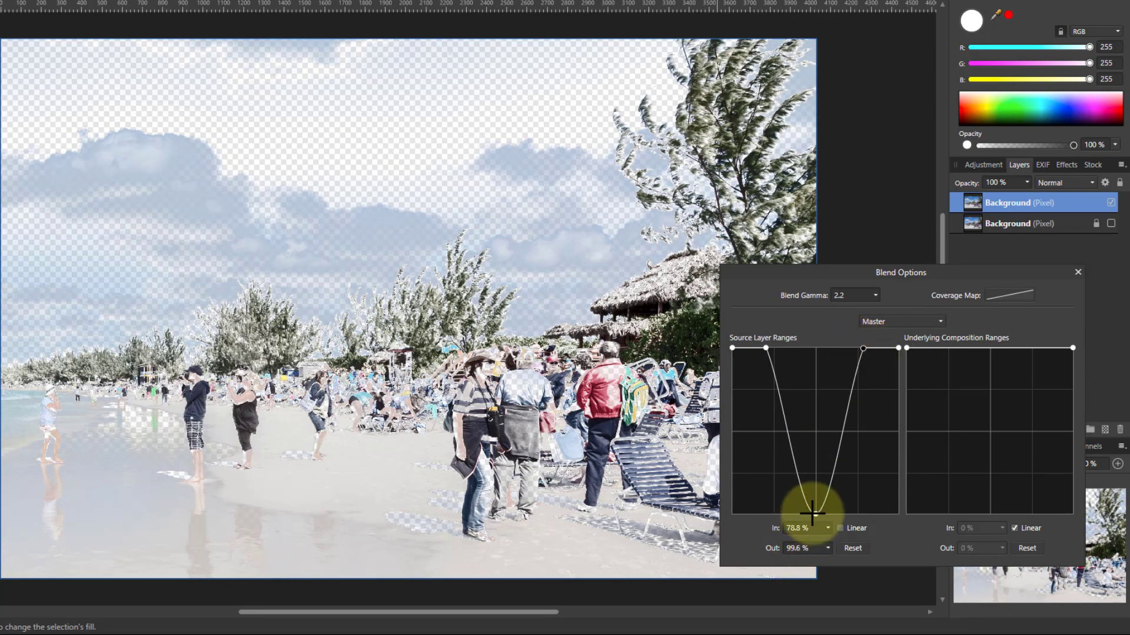
drag(938, 269, 753, 165)
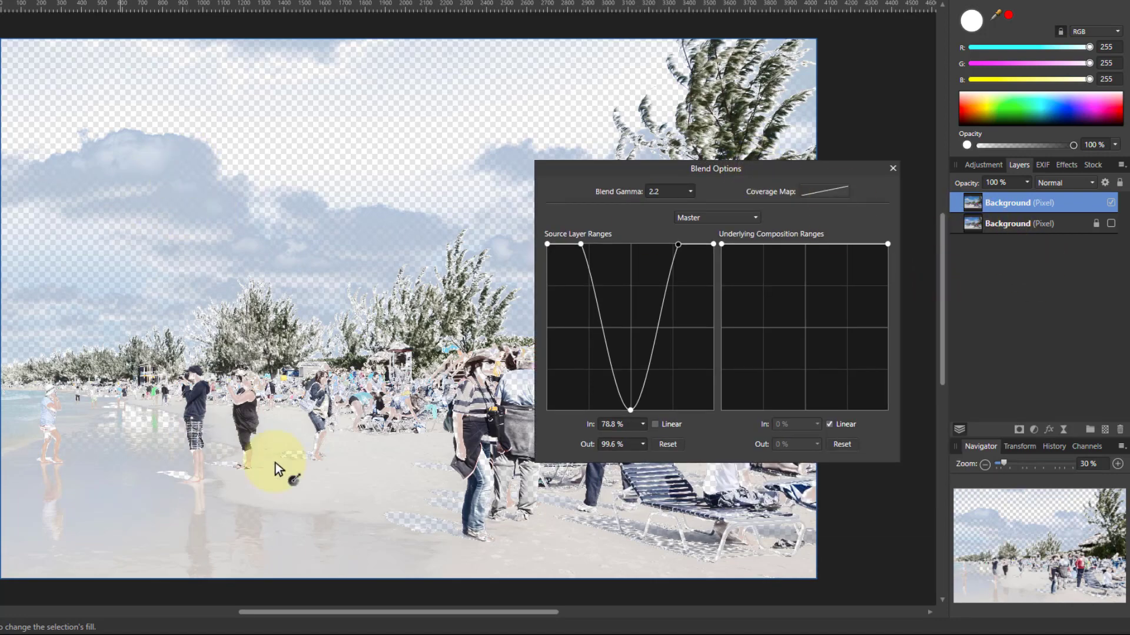
click(973, 224)
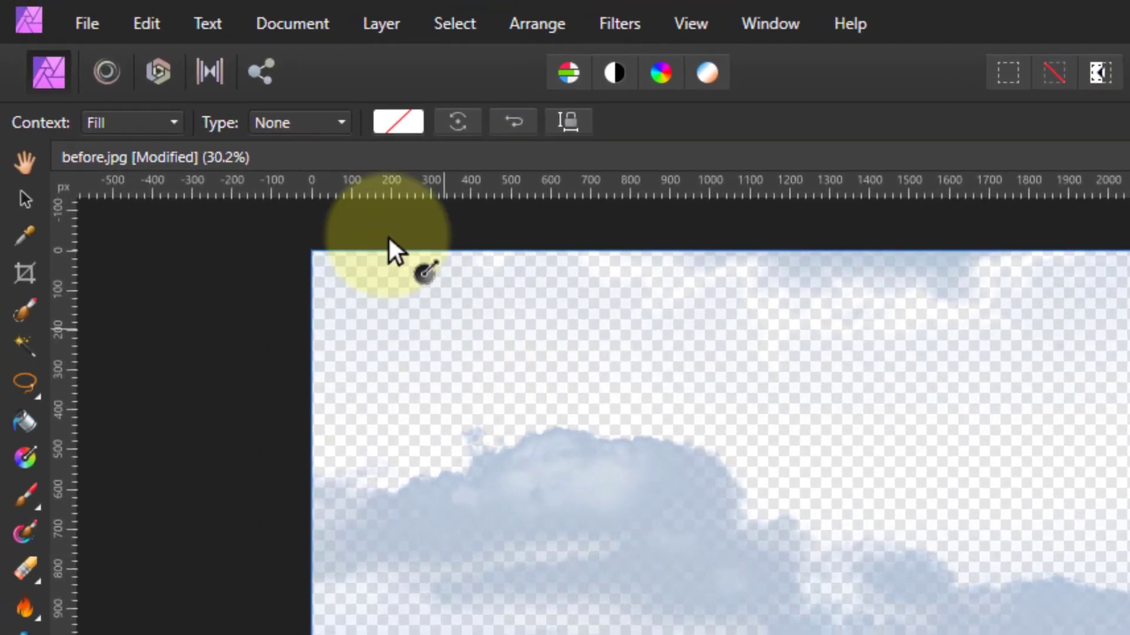
Step: Add a new fill layer from the Layer menu and set its colour to magenta
click(387, 27)
click(303, 206)
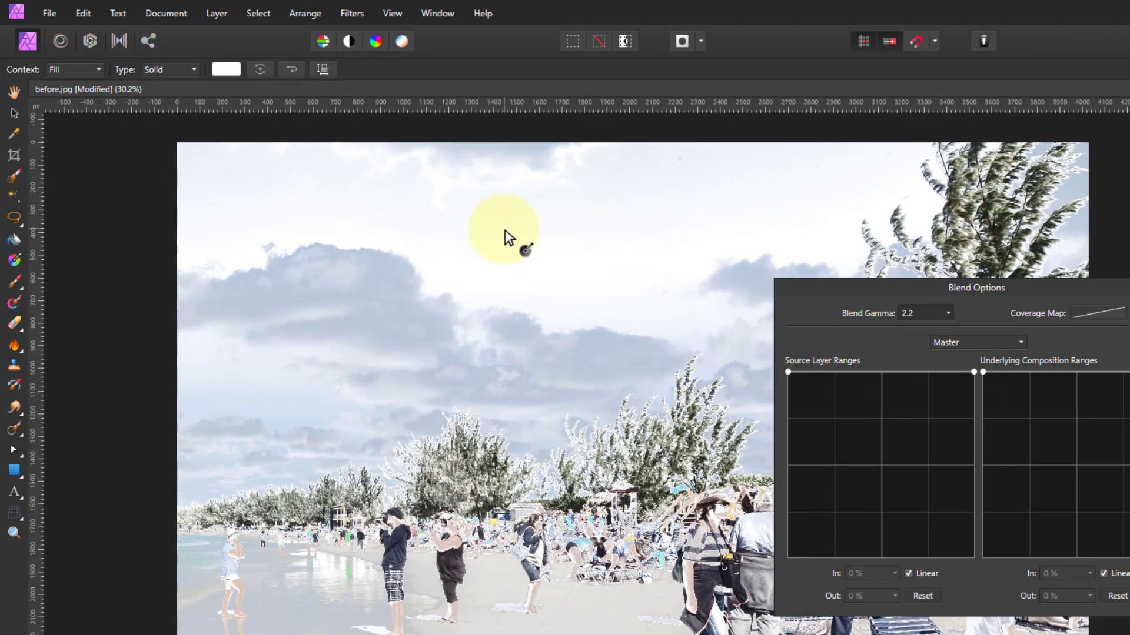
click(226, 71)
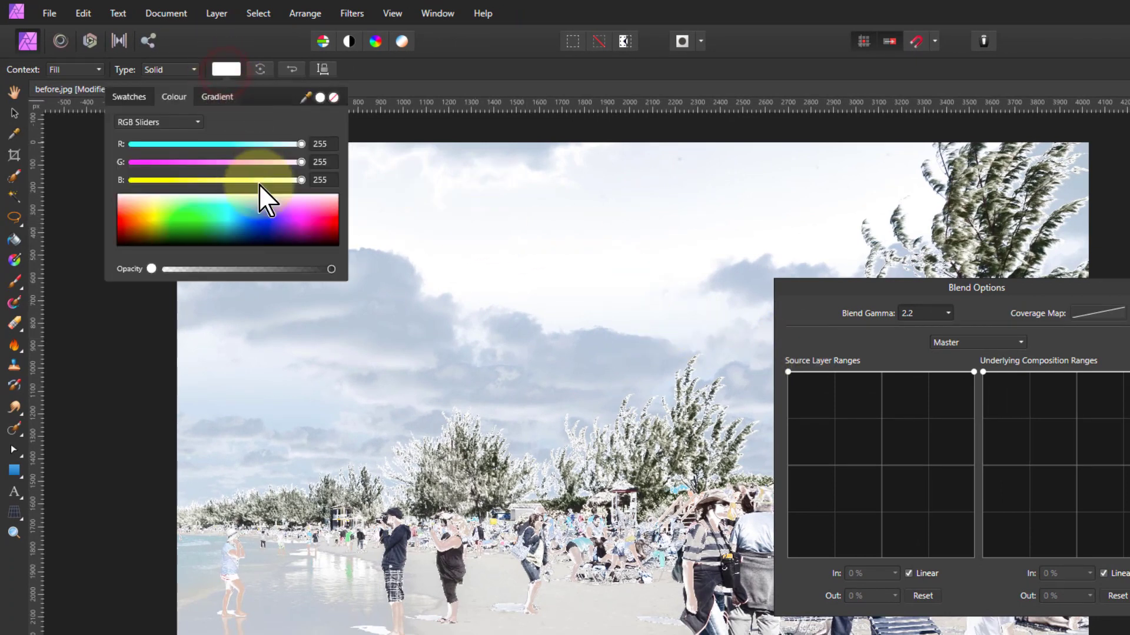
click(299, 220)
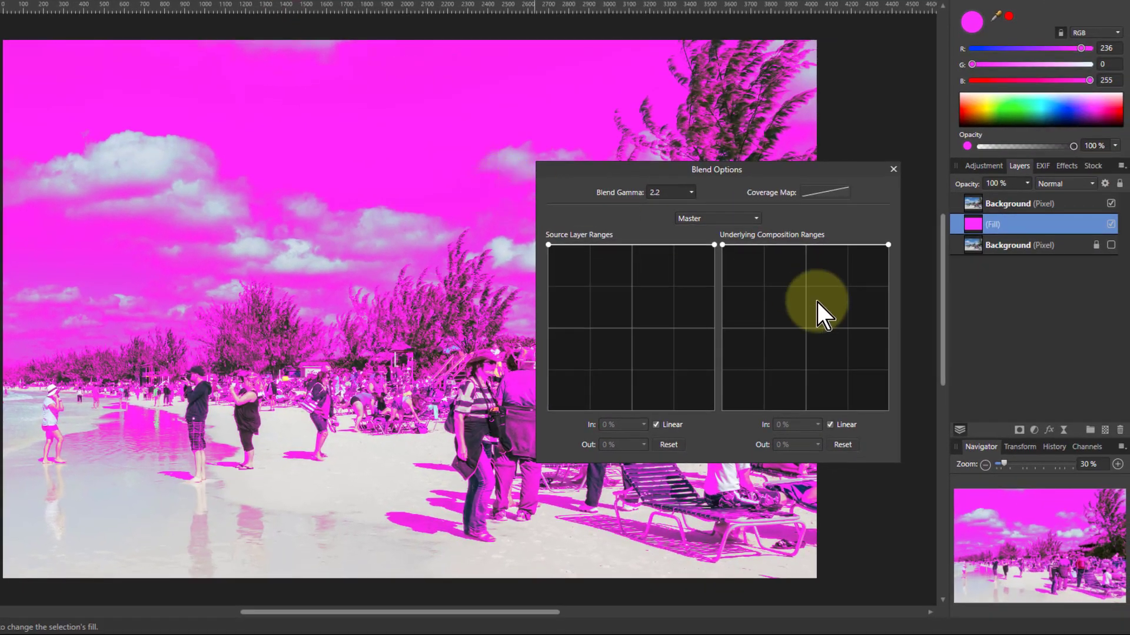
Step: Narrow the top copy's source blend range into a V bottoming at 46.9% in, 7.9% out
click(977, 204)
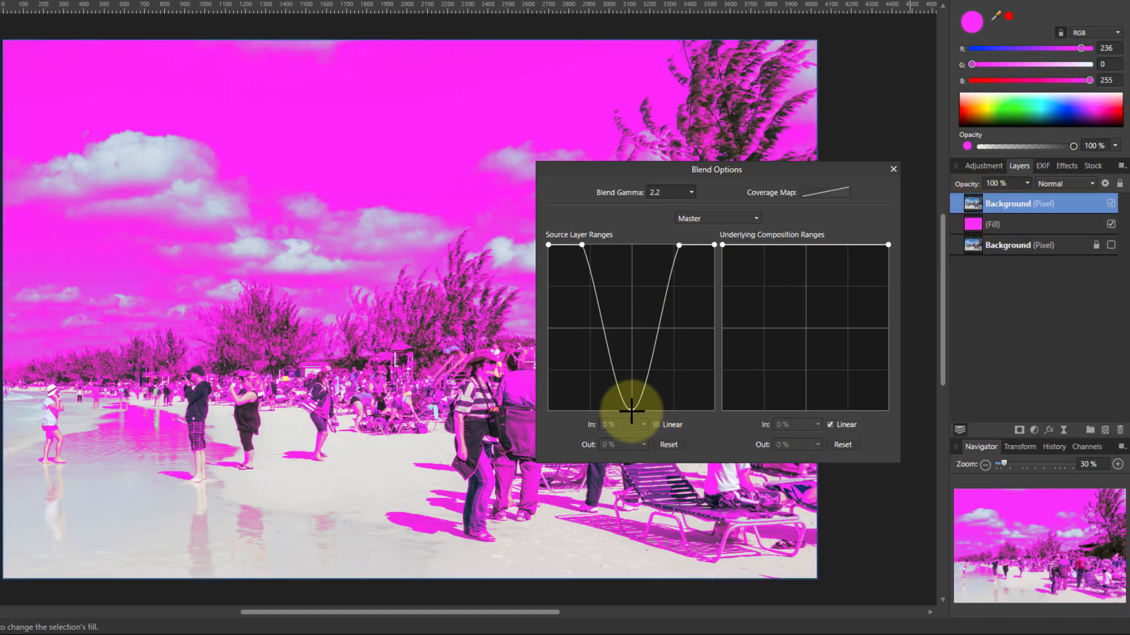
drag(631, 411, 633, 382)
click(581, 250)
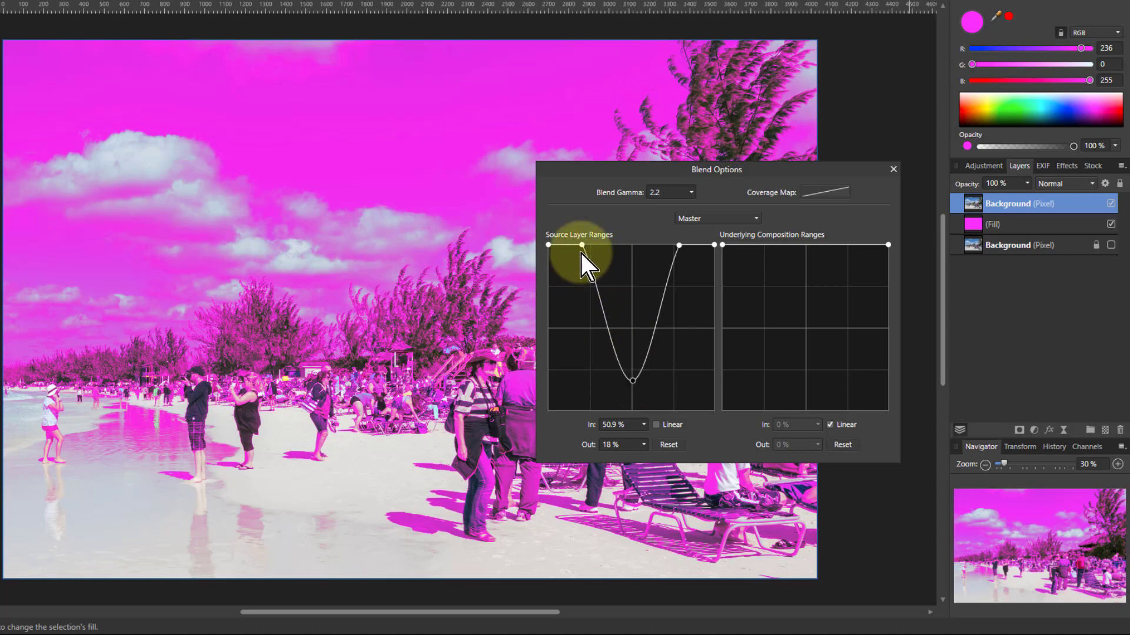
mouse_move(582, 246)
mouse_down()
mouse_move(619, 246)
mouse_move(596, 246)
mouse_up()
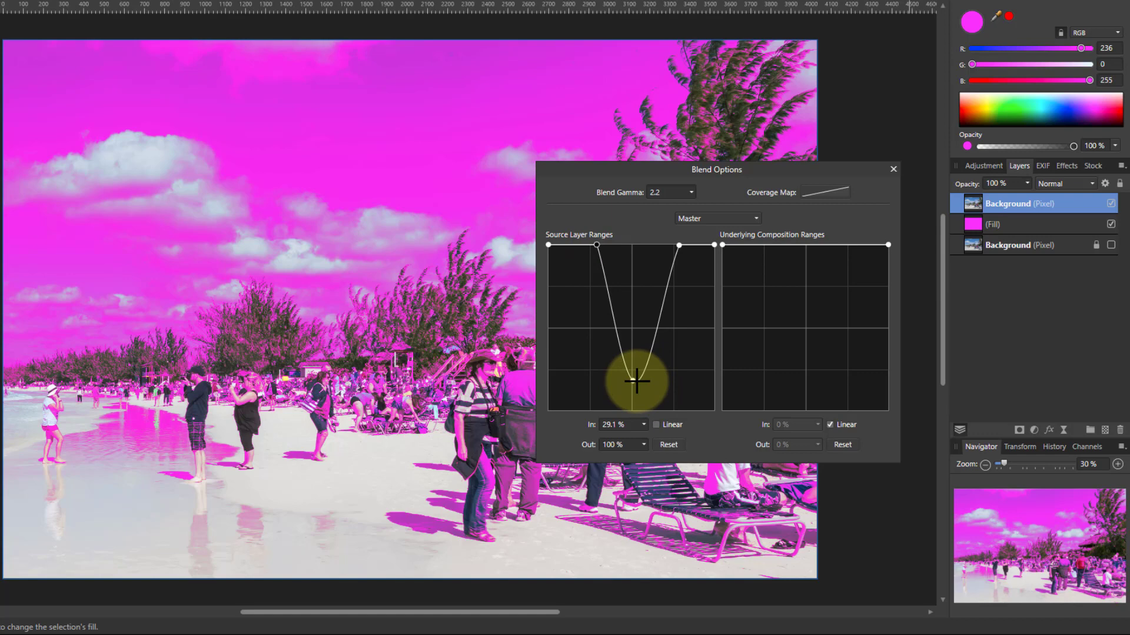
mouse_move(678, 245)
mouse_down()
mouse_move(698, 246)
mouse_move(664, 245)
mouse_up()
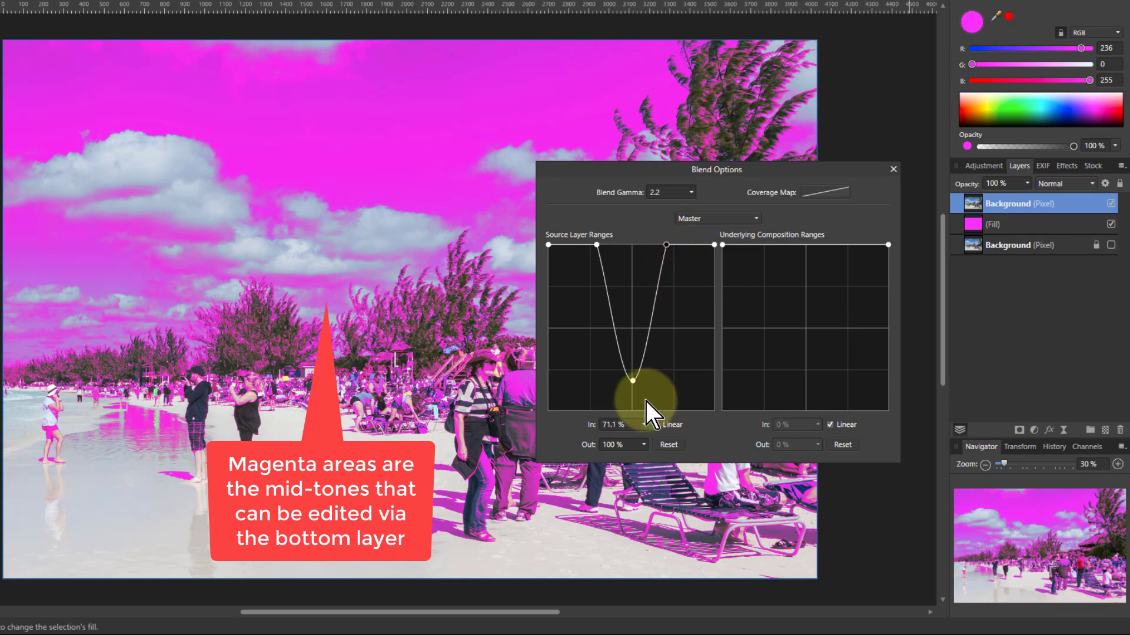
mouse_move(631, 384)
mouse_down()
mouse_move(616, 344)
mouse_move(613, 396)
mouse_move(626, 398)
mouse_up()
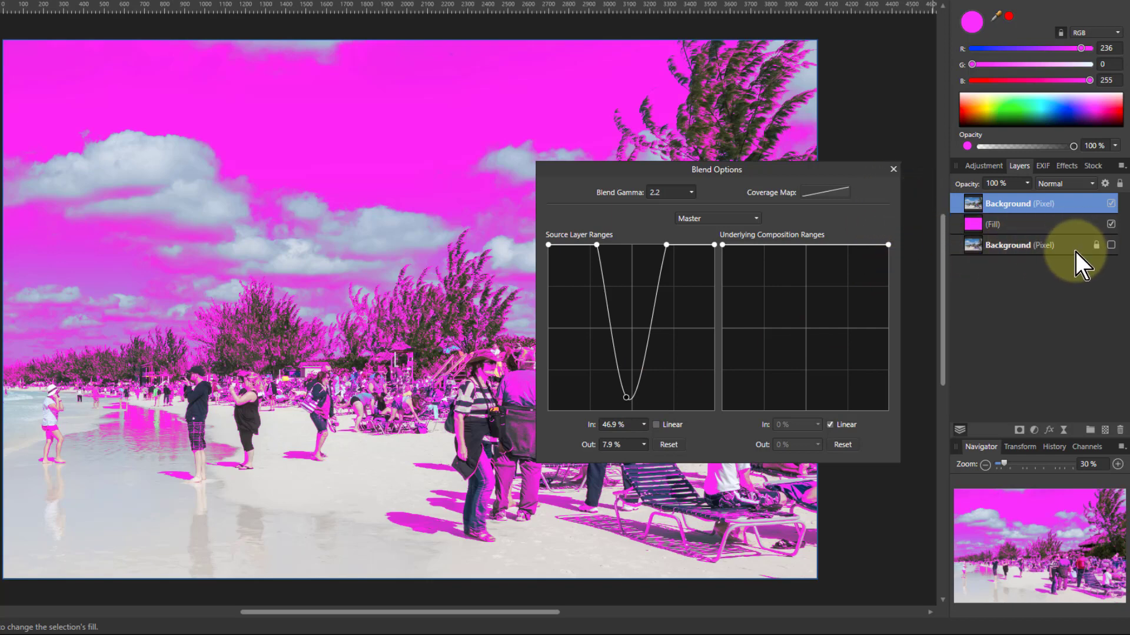
Step: Make the bottom Background layer visible, hide the magenta Fill layer, and close Blend Options
click(982, 249)
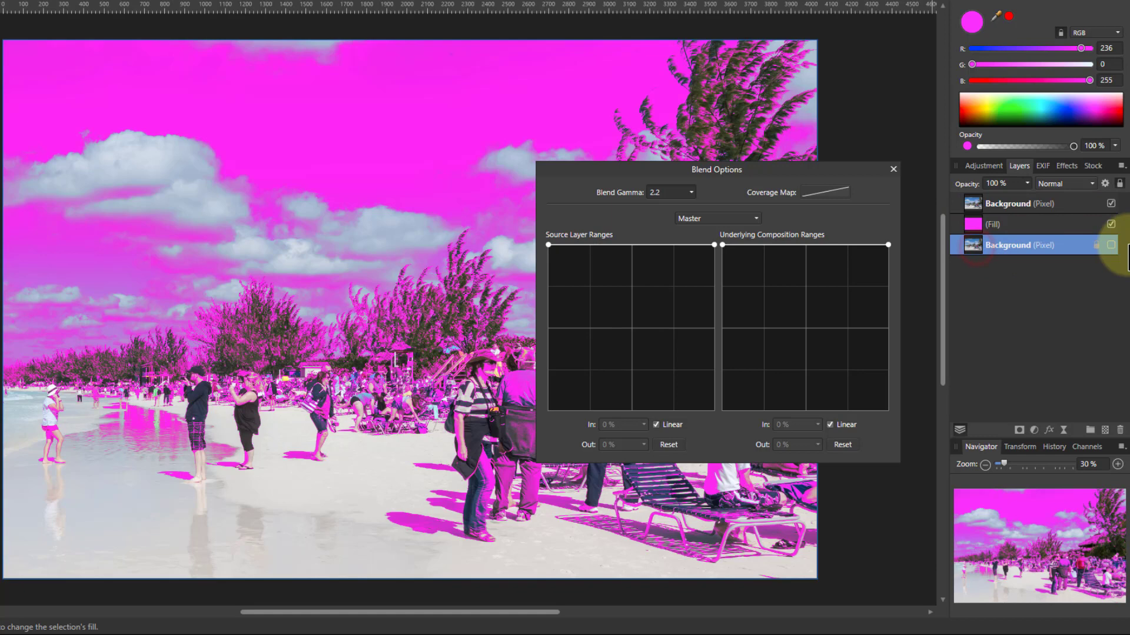
click(1111, 245)
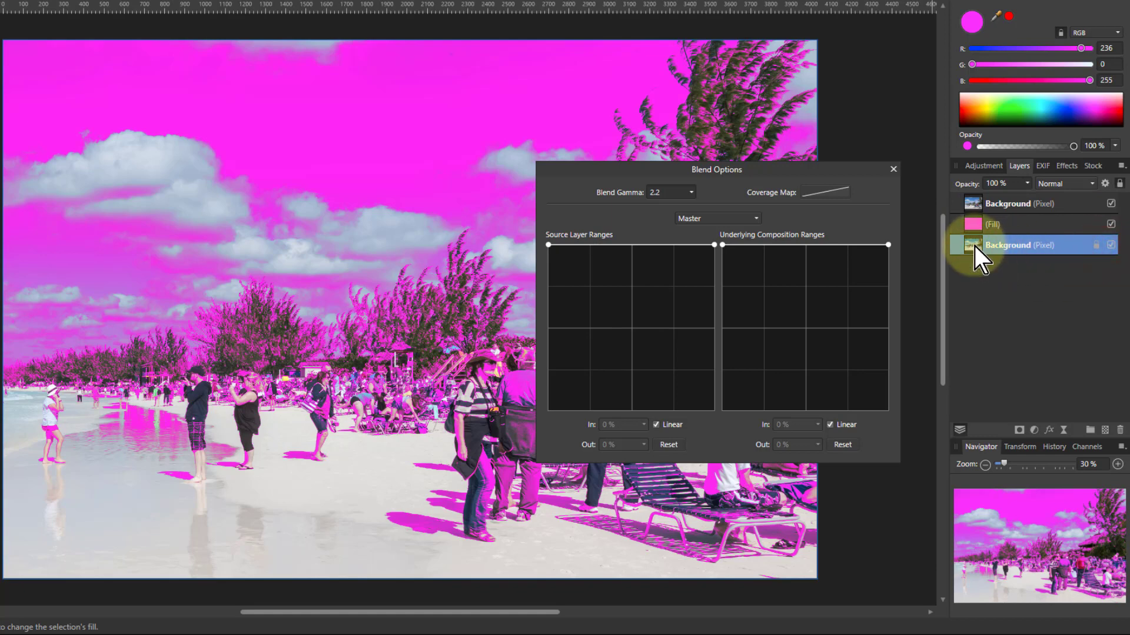
click(1111, 225)
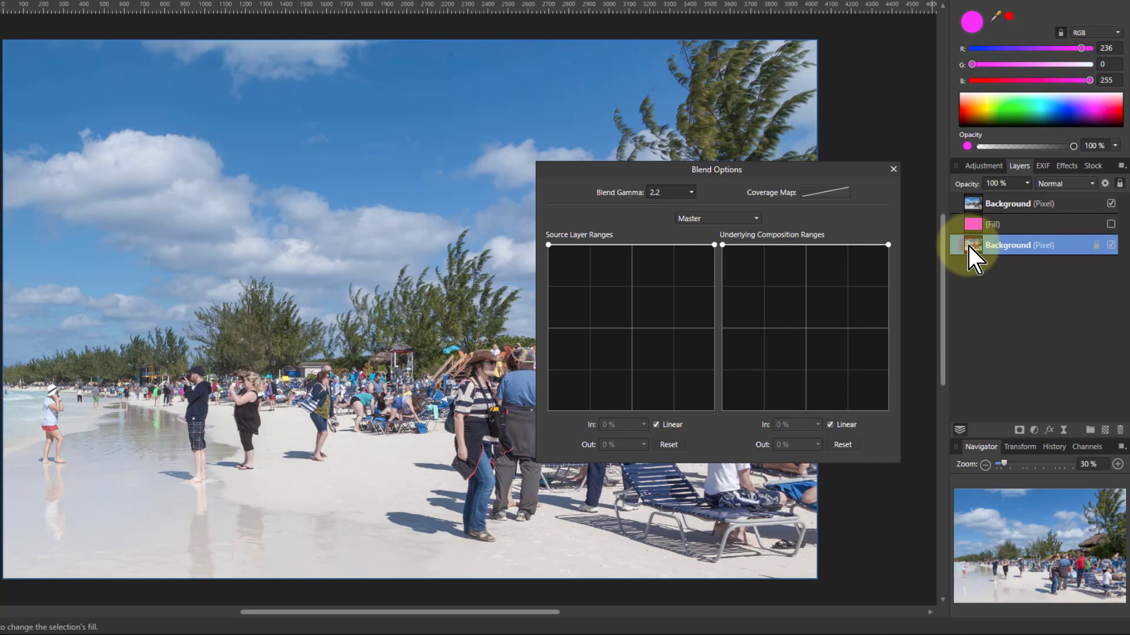
click(893, 169)
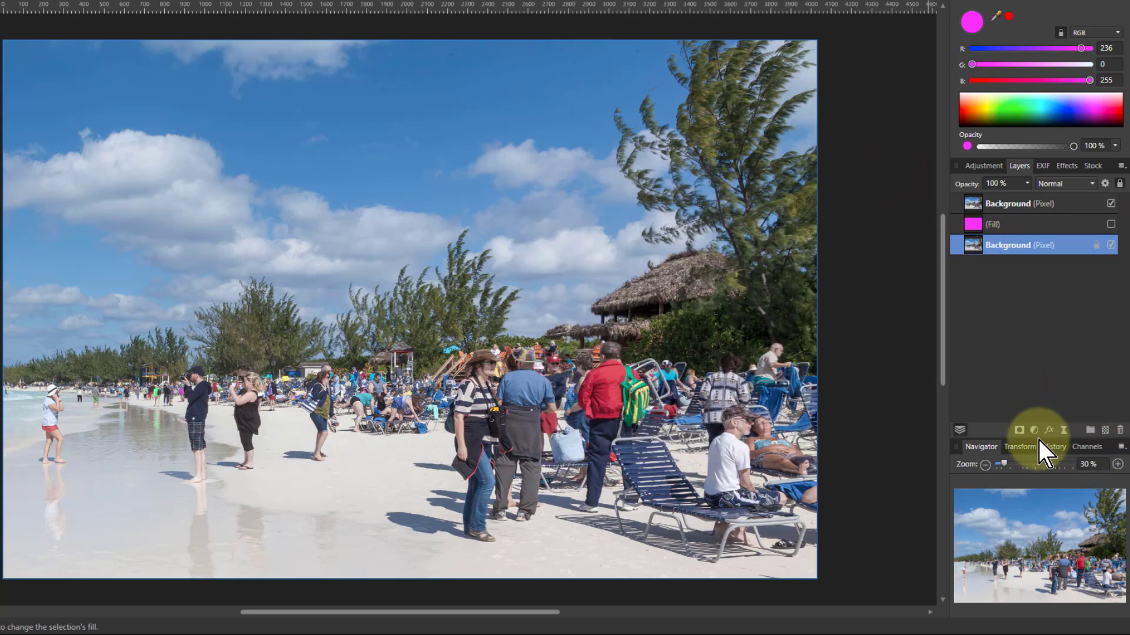
click(1034, 431)
Step: Add Curves to the bottom Background layer and pull the Master curve's midpoint down
click(922, 266)
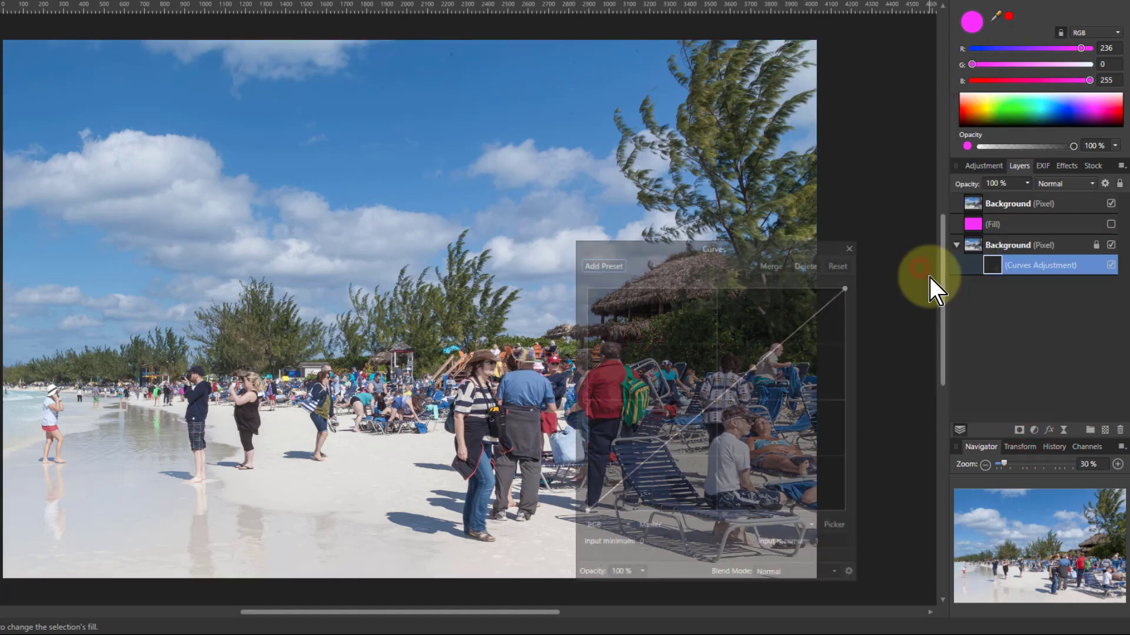
click(722, 397)
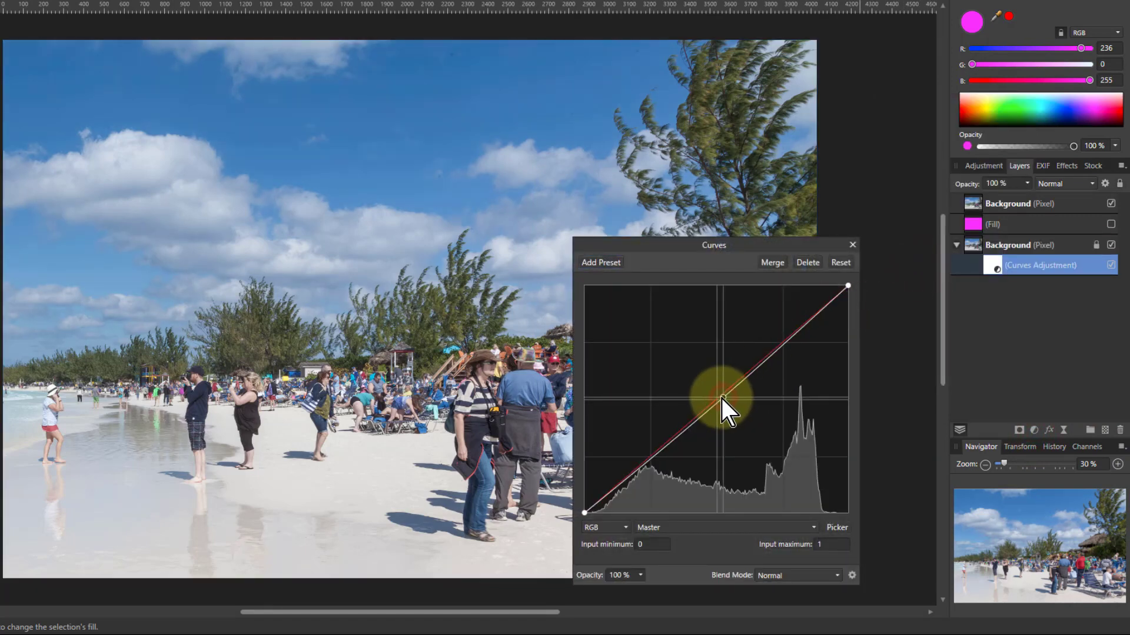
drag(721, 399, 735, 426)
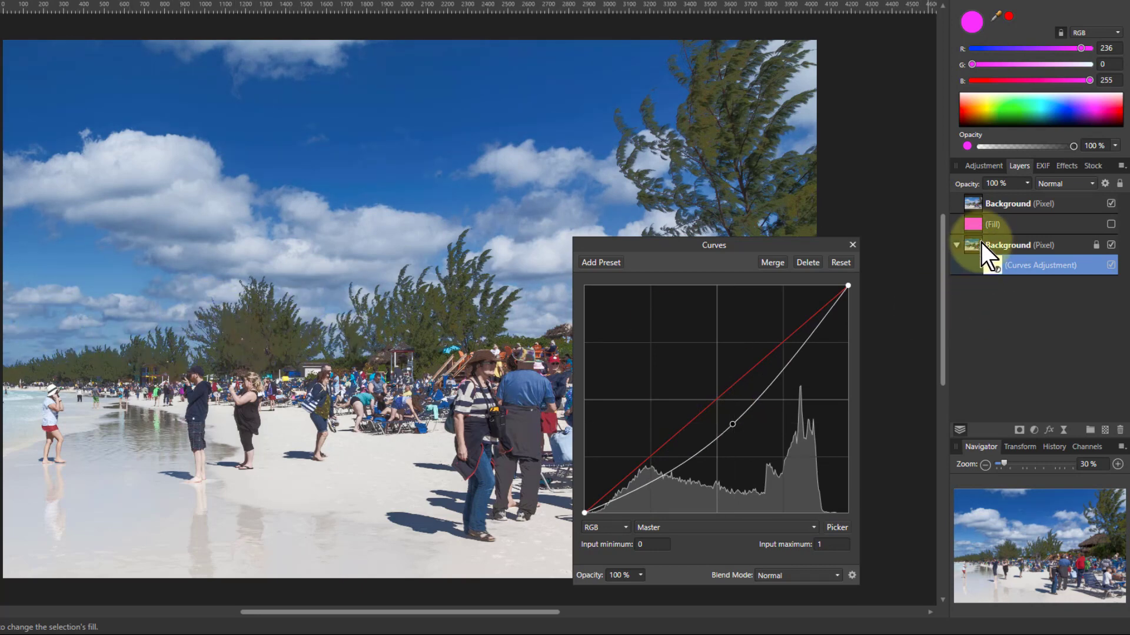
Step: Raise the top copy's source range midtone point and add a dark-end point at 19.4% in, 99.6% out
click(976, 205)
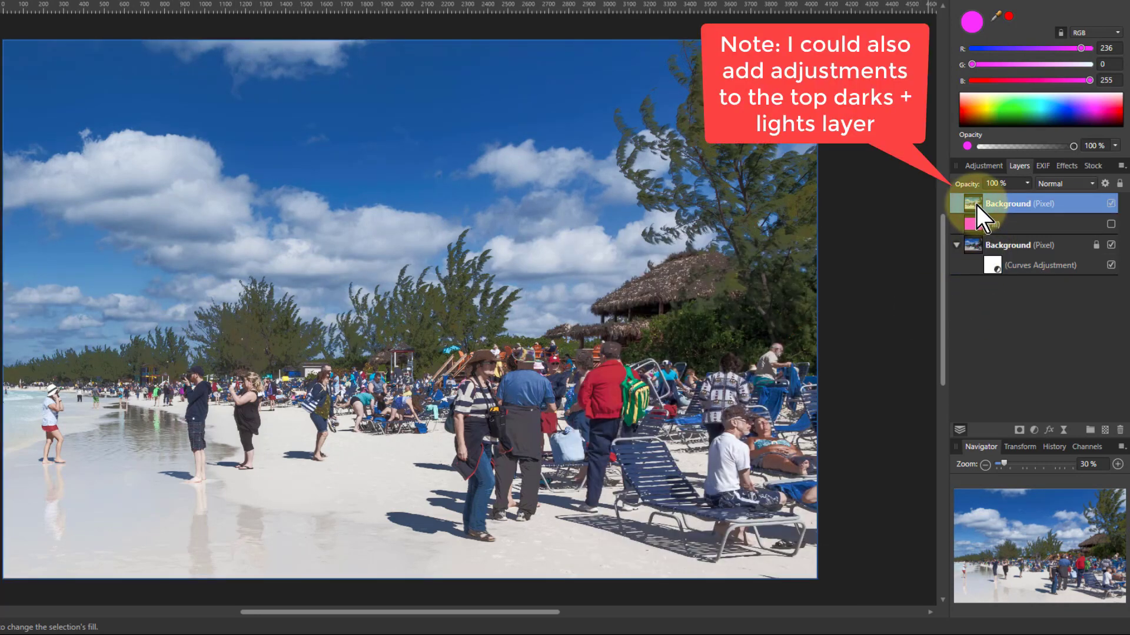
click(1105, 184)
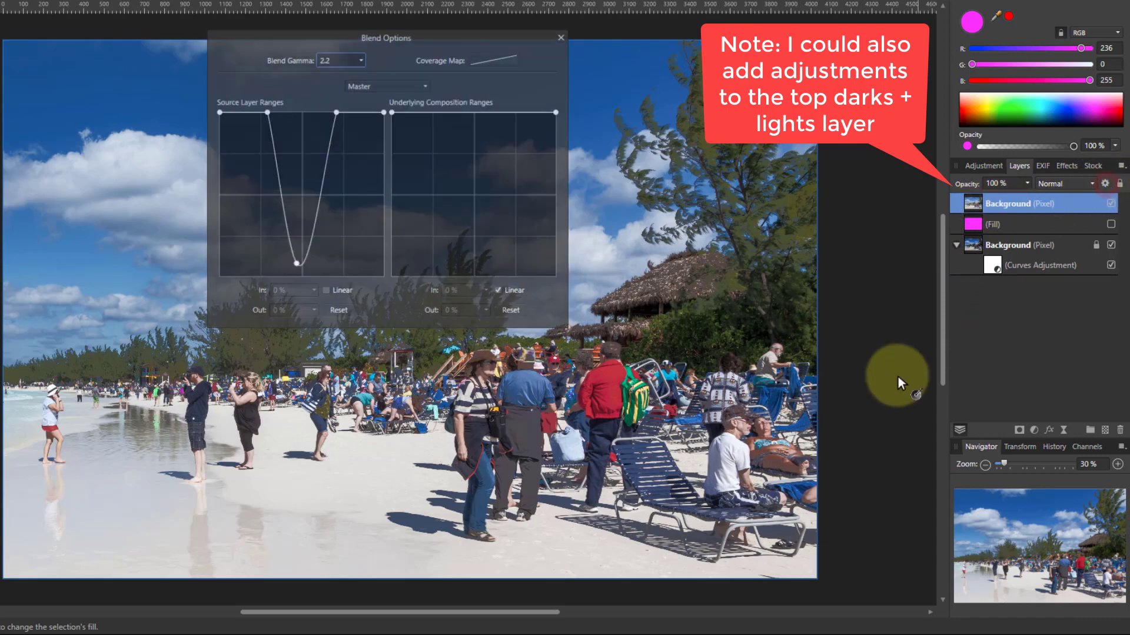
drag(436, 37, 776, 215)
drag(638, 438, 640, 390)
drag(603, 289, 591, 292)
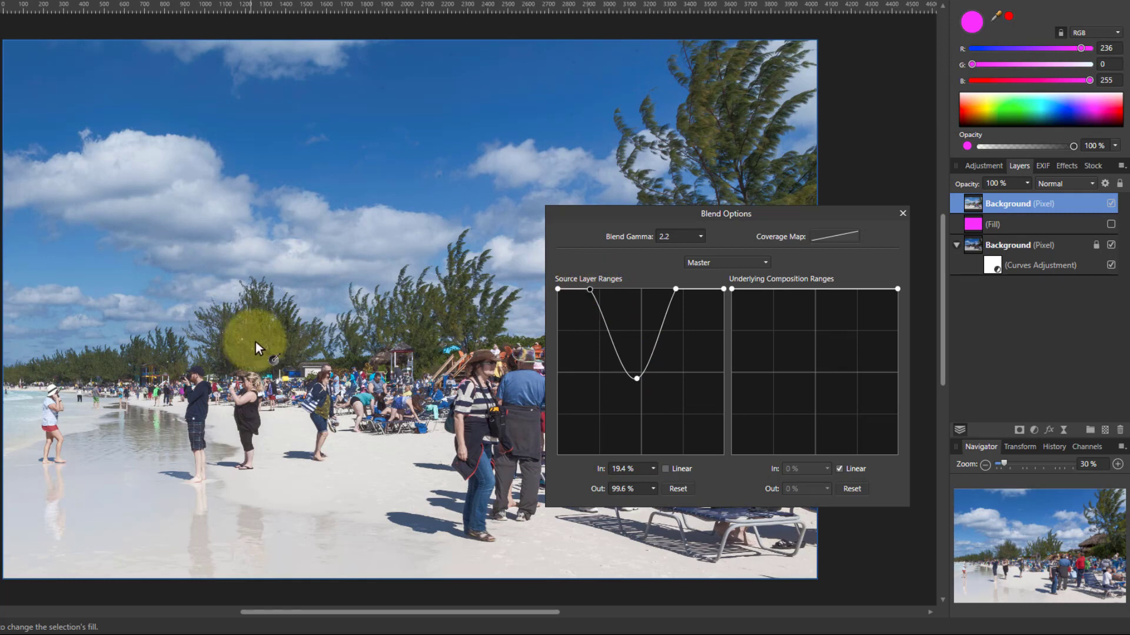